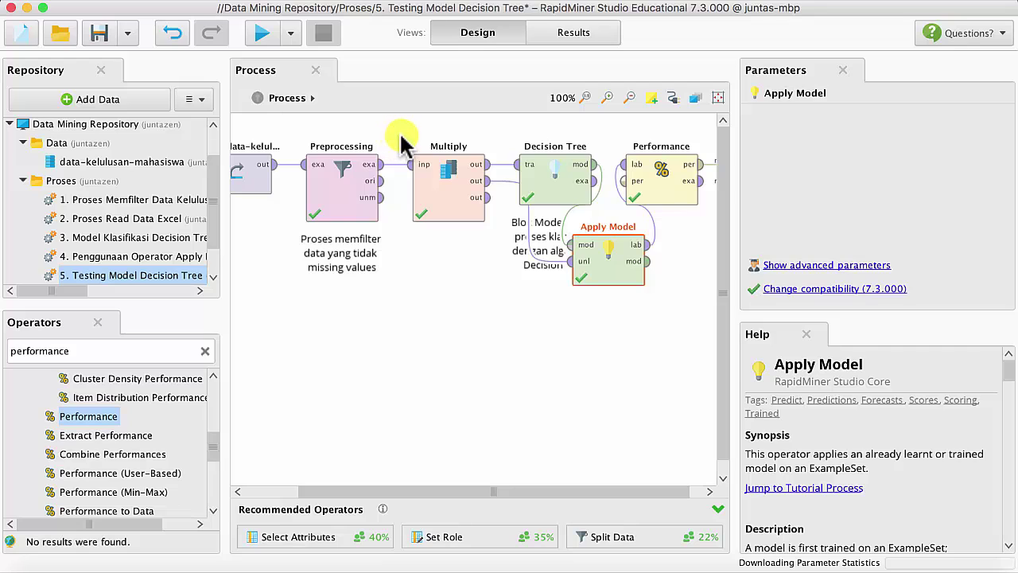
# Delete the Multiply, Decision Tree, Apply Model and Performance operators together from the process.
pyautogui.moveTo(402, 137); pyautogui.dragTo(697, 303)
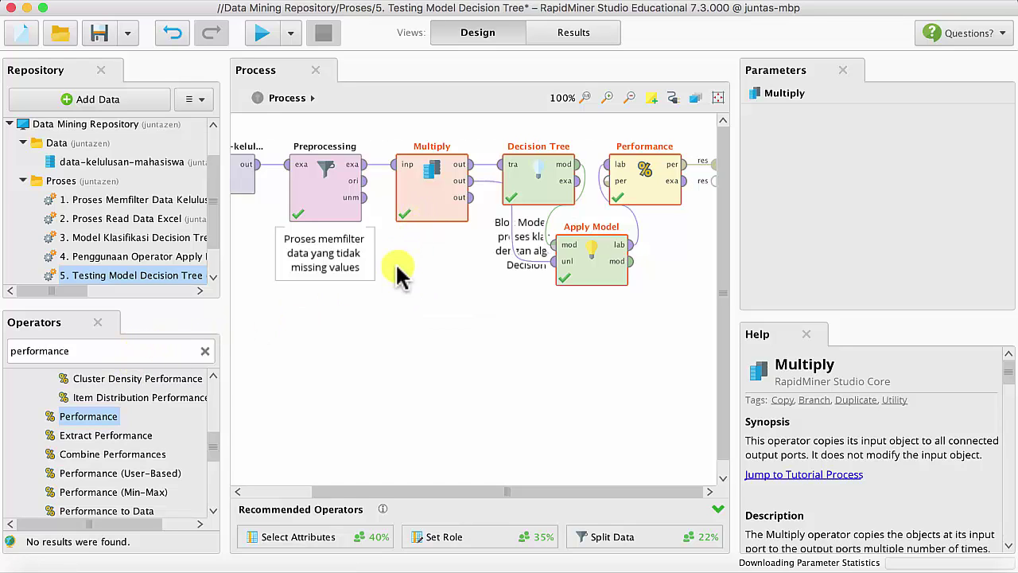
pyautogui.press('Delete')
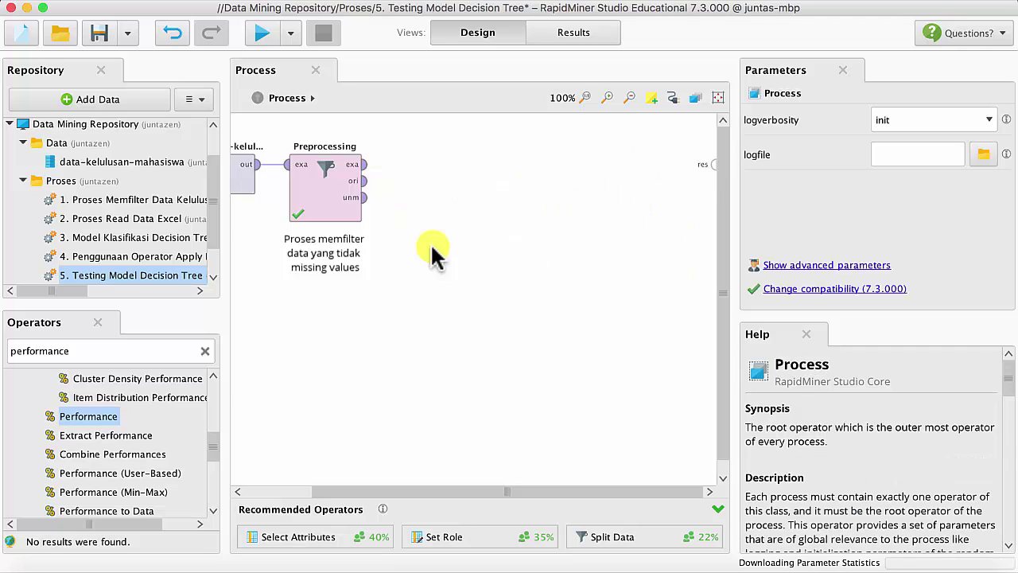
# Find the Cross Validation operator, place it after Preprocessing, and connect Preprocessing's exa output to its exa input.
pyautogui.moveTo(89, 416); pyautogui.dragTo(103, 398)
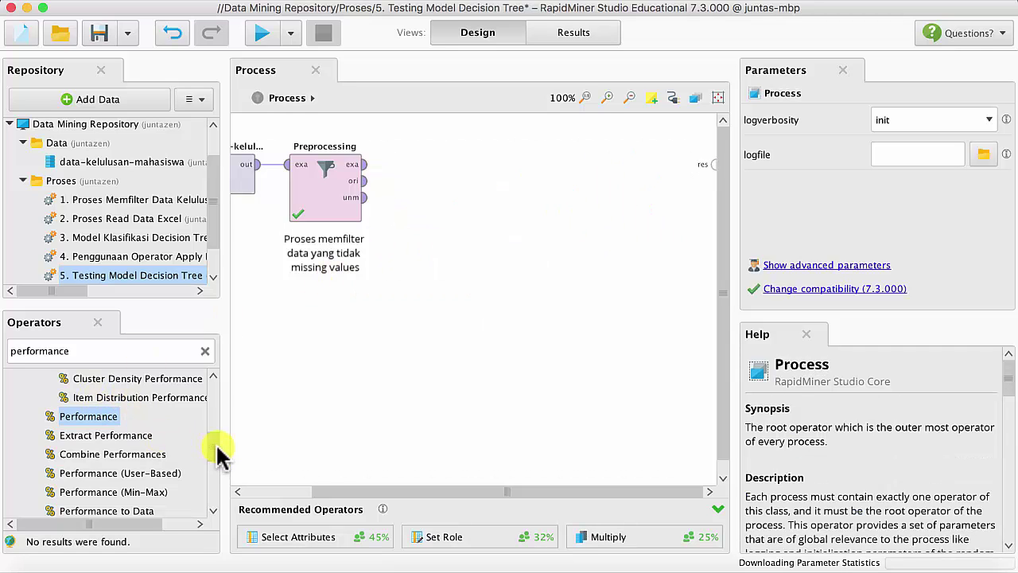
pyautogui.moveTo(73, 351); pyautogui.dragTo(12, 348)
pyautogui.write('val')
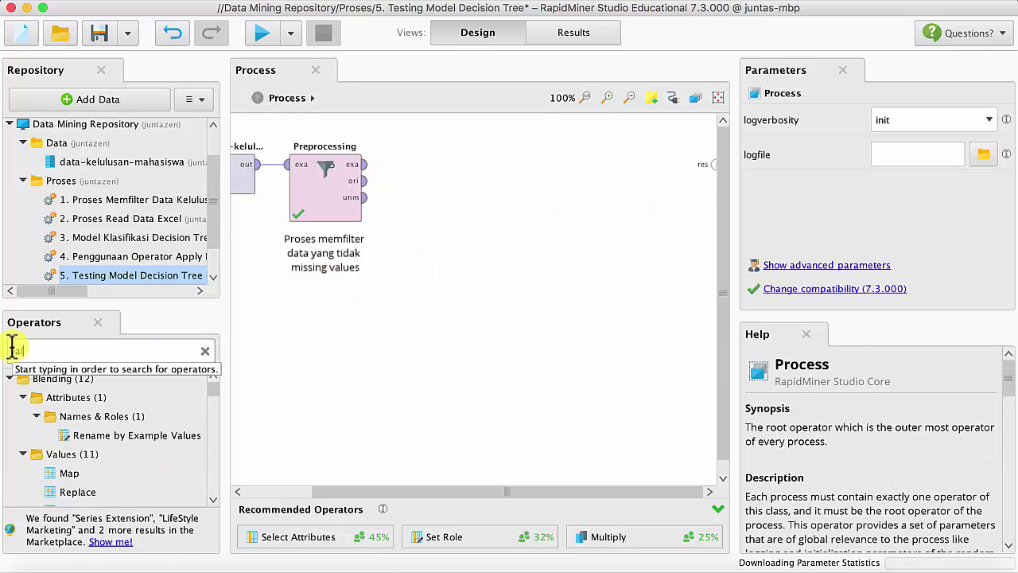
pyautogui.write('idation')
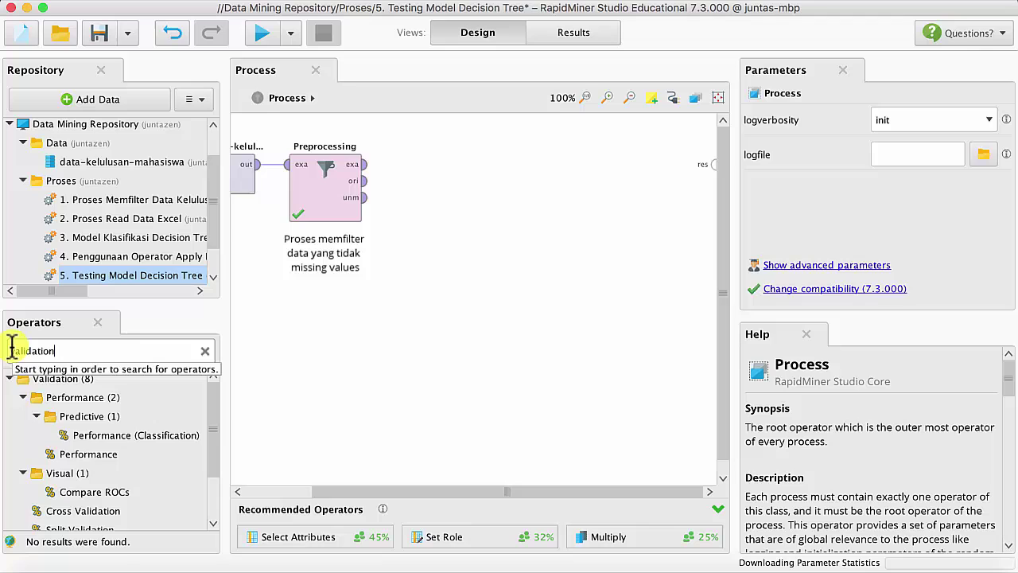
pyautogui.moveTo(80, 510); pyautogui.dragTo(214, 500)
pyautogui.moveTo(111, 453); pyautogui.dragTo(525, 191)
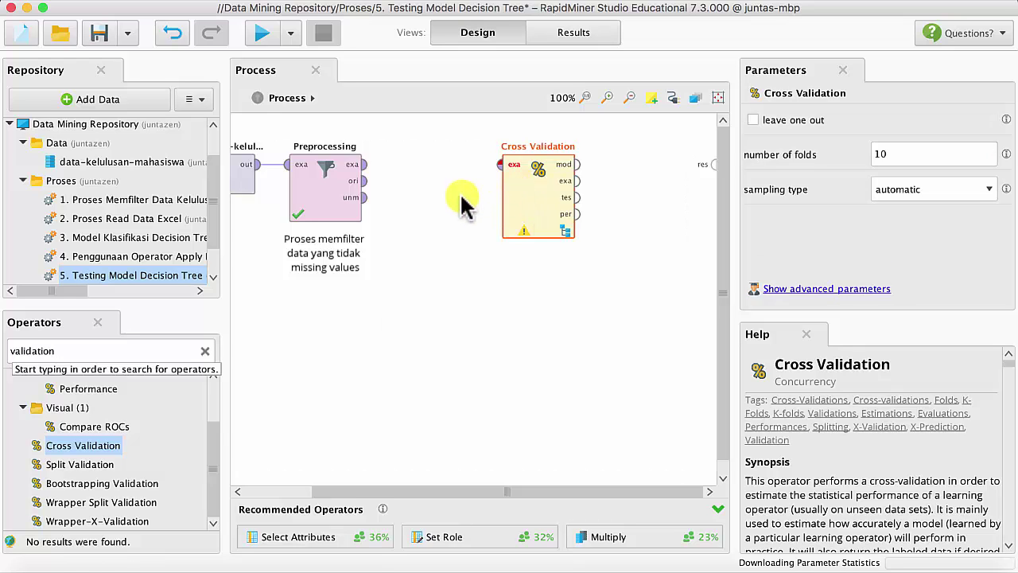
pyautogui.moveTo(540, 170); pyautogui.dragTo(485, 172)
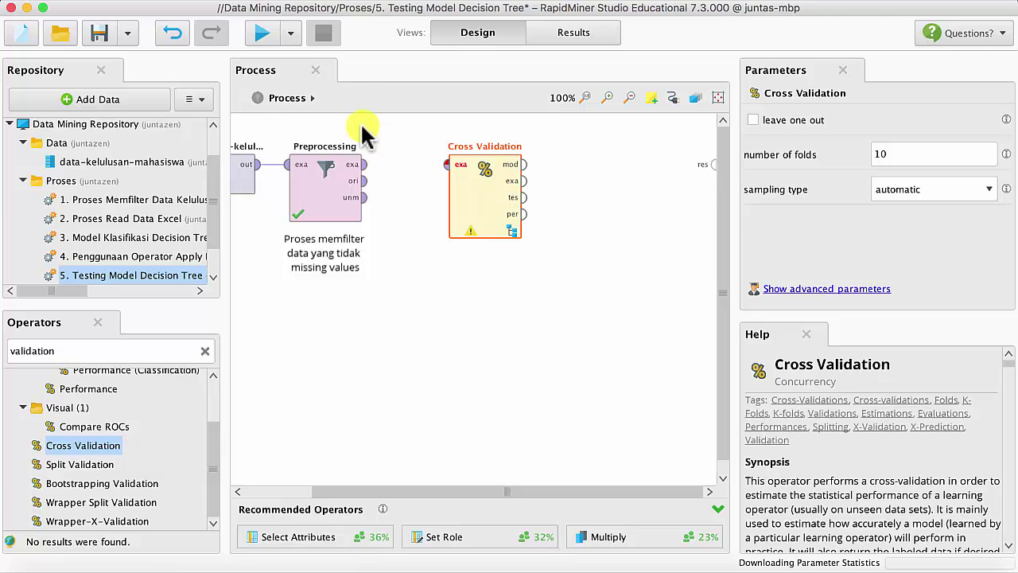
pyautogui.click(368, 168)
pyautogui.moveTo(368, 168); pyautogui.dragTo(446, 177)
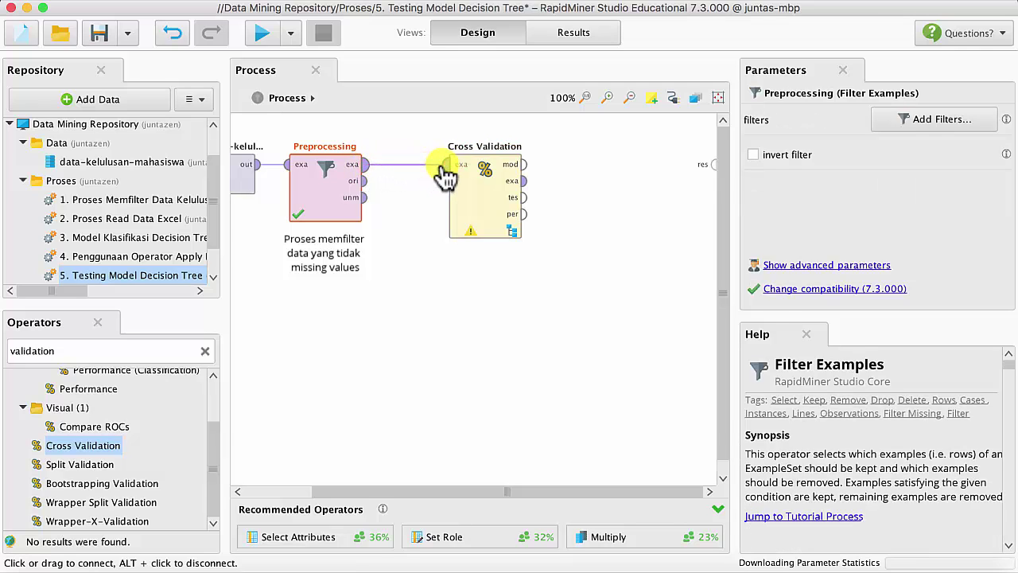
# In Cross Validation's Training subprocess, add a Decision Tree and connect it to the tra input and the mod output.
pyautogui.doubleClick(516, 236)
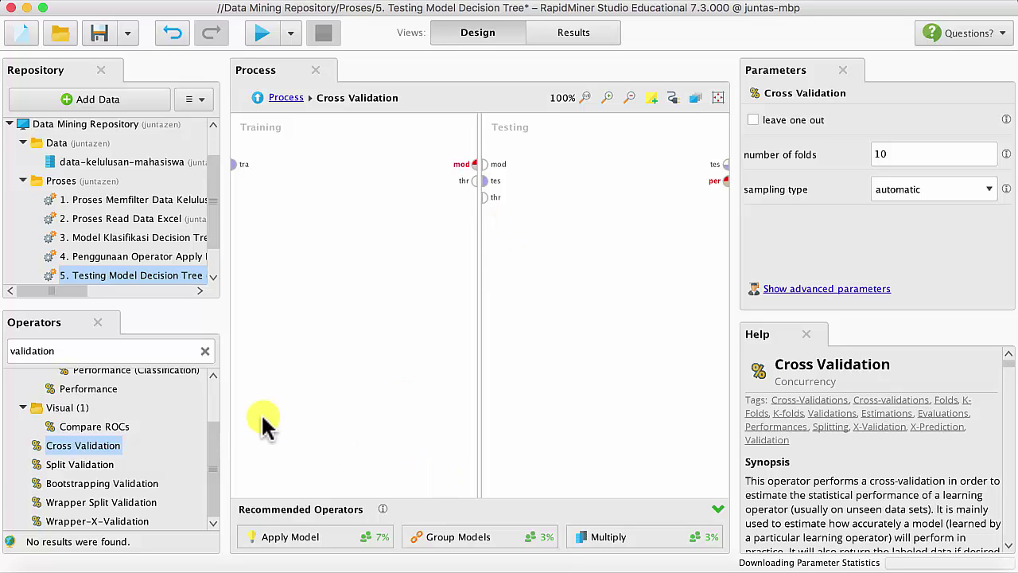
pyautogui.doubleClick(86, 350)
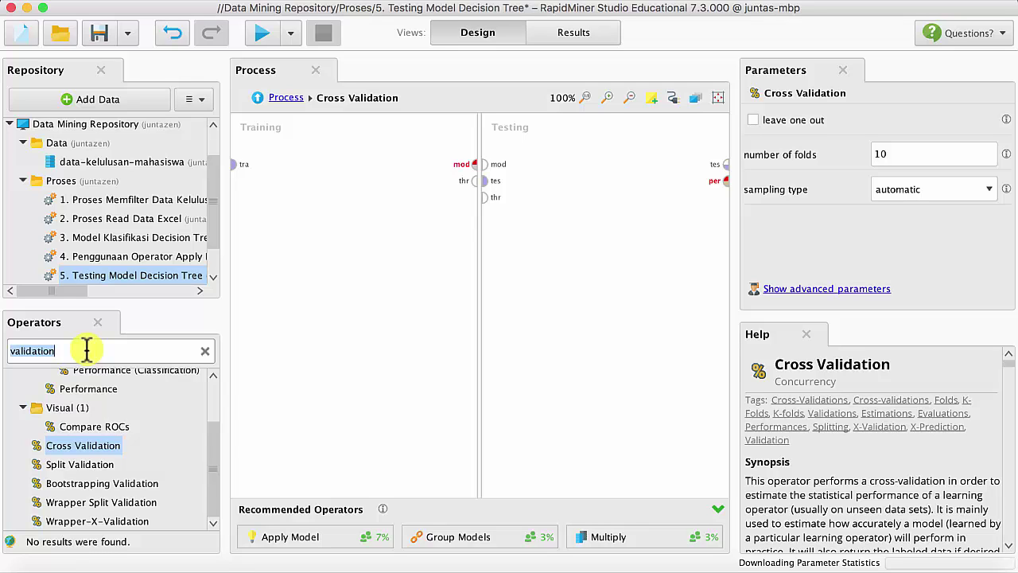
pyautogui.write('decis')
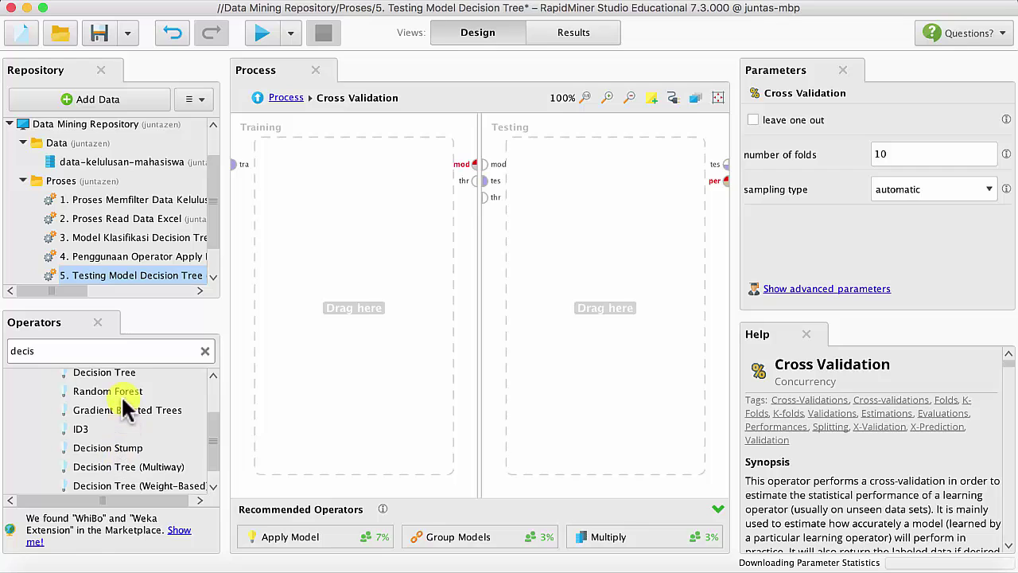
pyautogui.moveTo(125, 374); pyautogui.dragTo(358, 171)
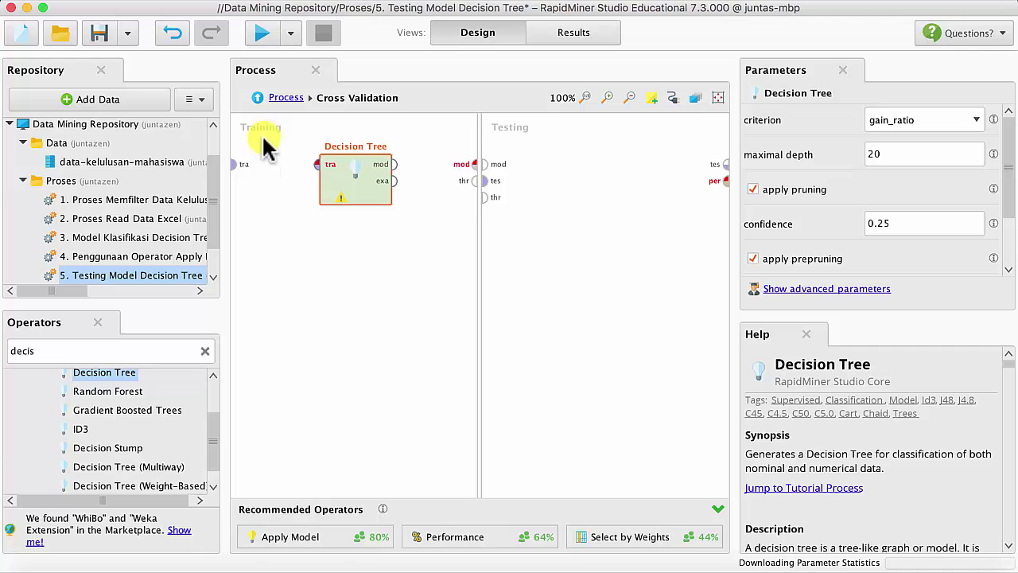
pyautogui.moveTo(235, 165); pyautogui.dragTo(323, 165)
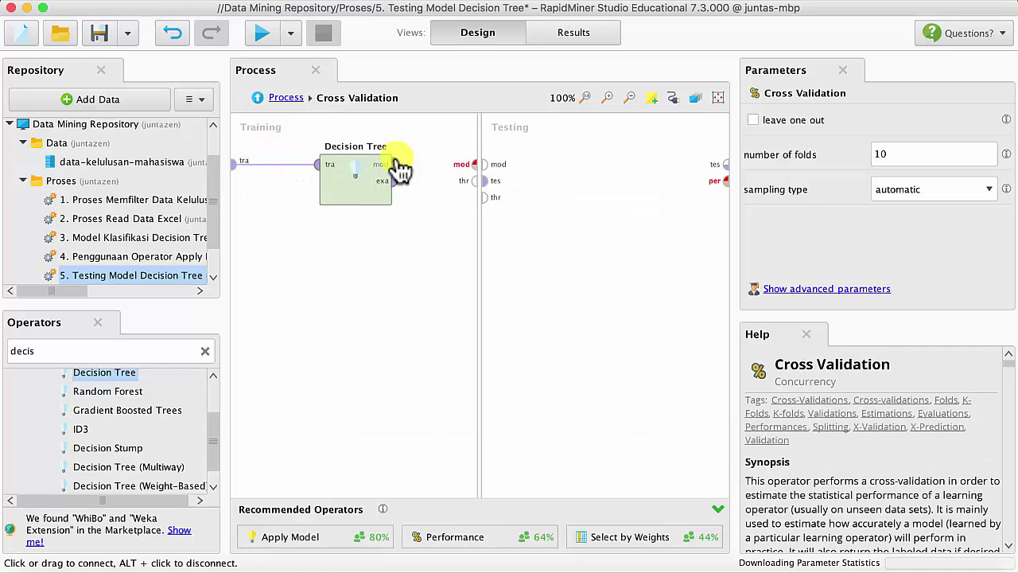
pyautogui.moveTo(395, 166); pyautogui.dragTo(475, 169)
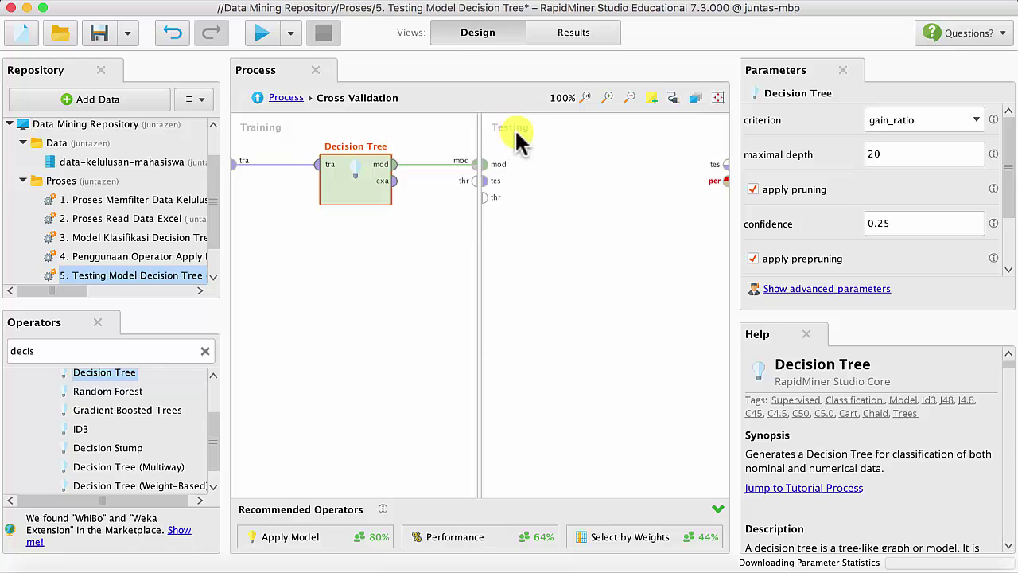
# Add Apply Model to the Testing subprocess and connect mod to its mod input and tes to its unl input.
pyautogui.moveTo(326, 537); pyautogui.dragTo(568, 164)
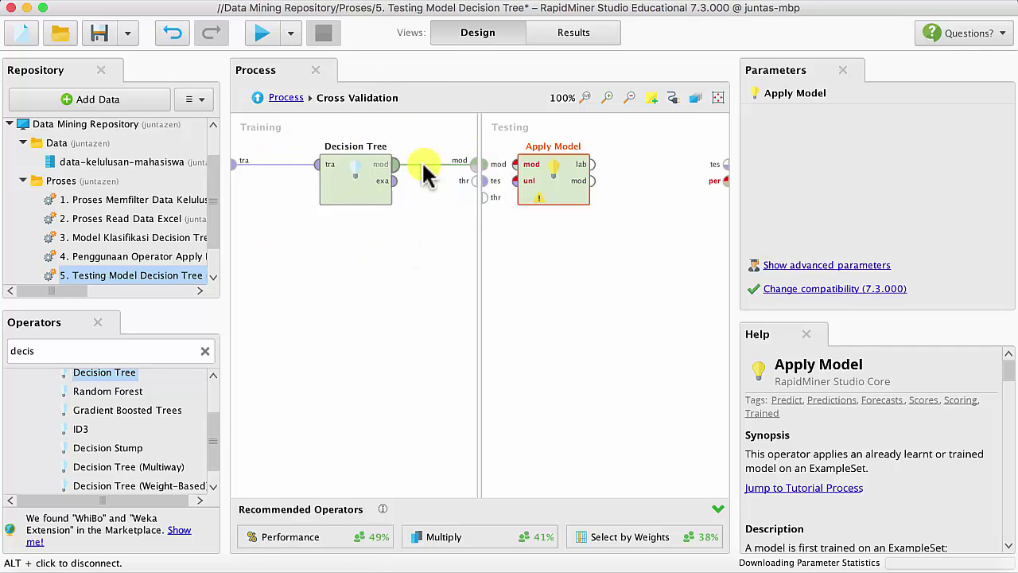
pyautogui.moveTo(484, 167); pyautogui.dragTo(517, 164)
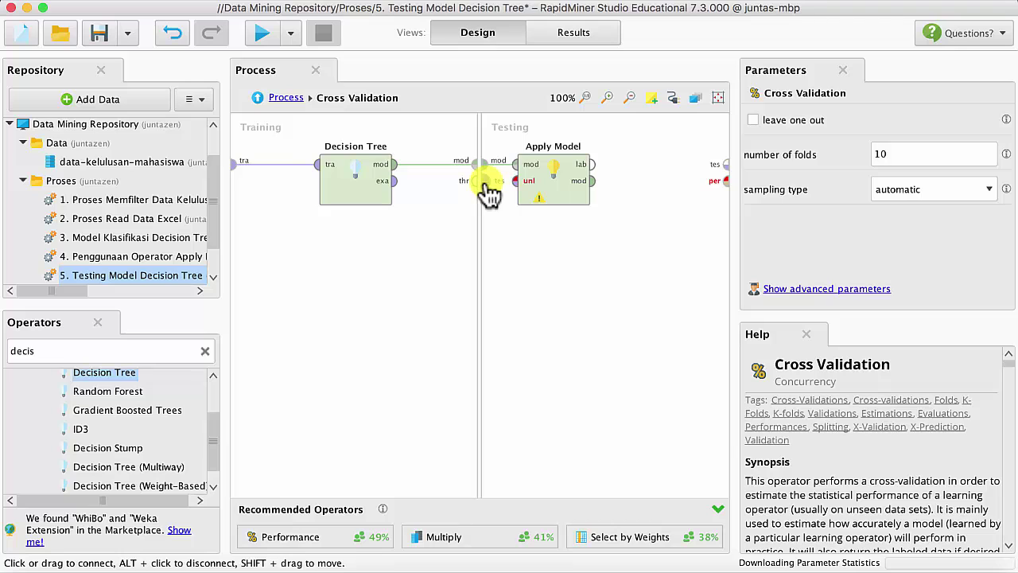
pyautogui.moveTo(485, 184)
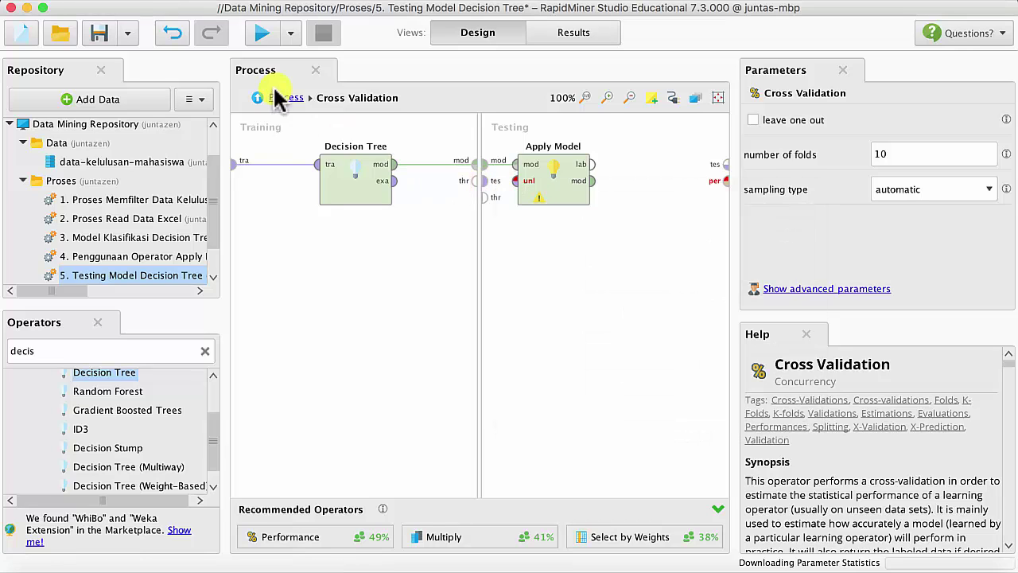
pyautogui.click(280, 97)
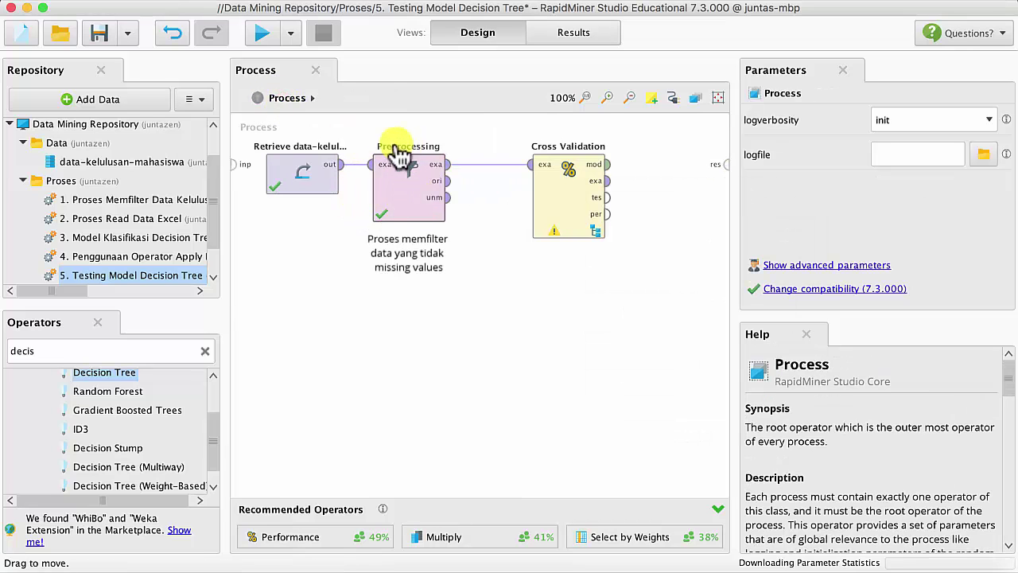
pyautogui.moveTo(464, 169)
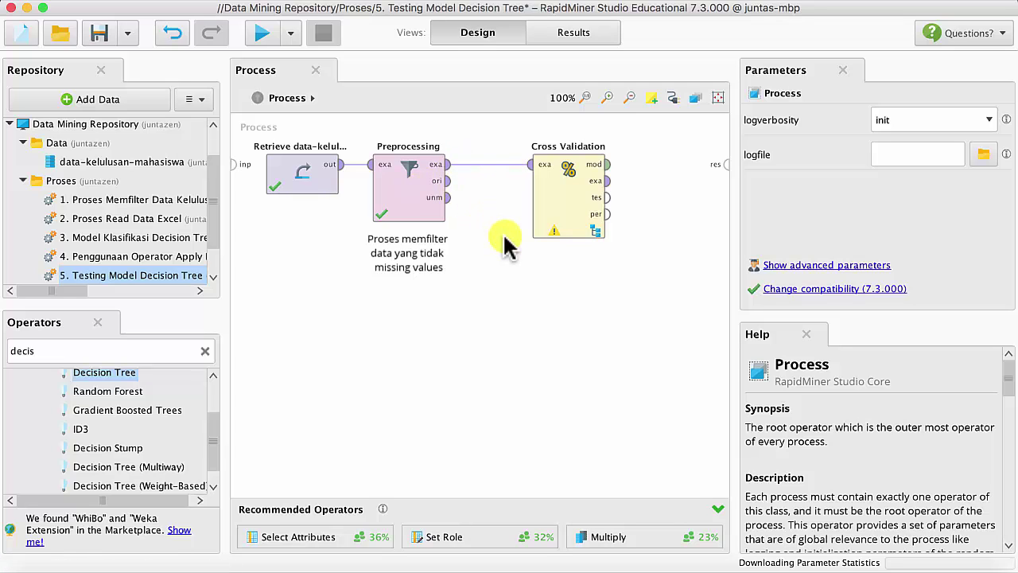
pyautogui.doubleClick(567, 179)
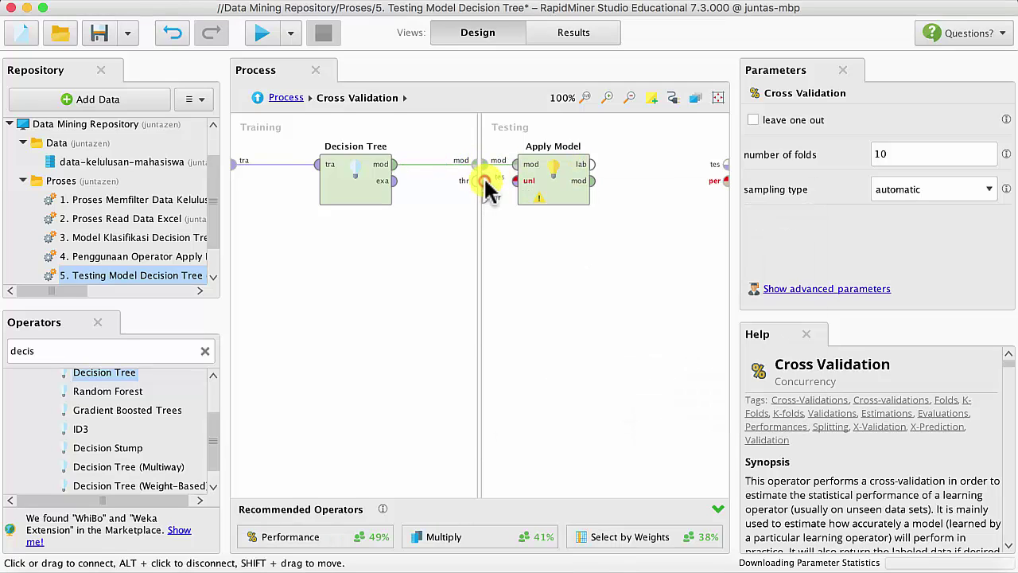
pyautogui.moveTo(482, 181); pyautogui.dragTo(515, 181)
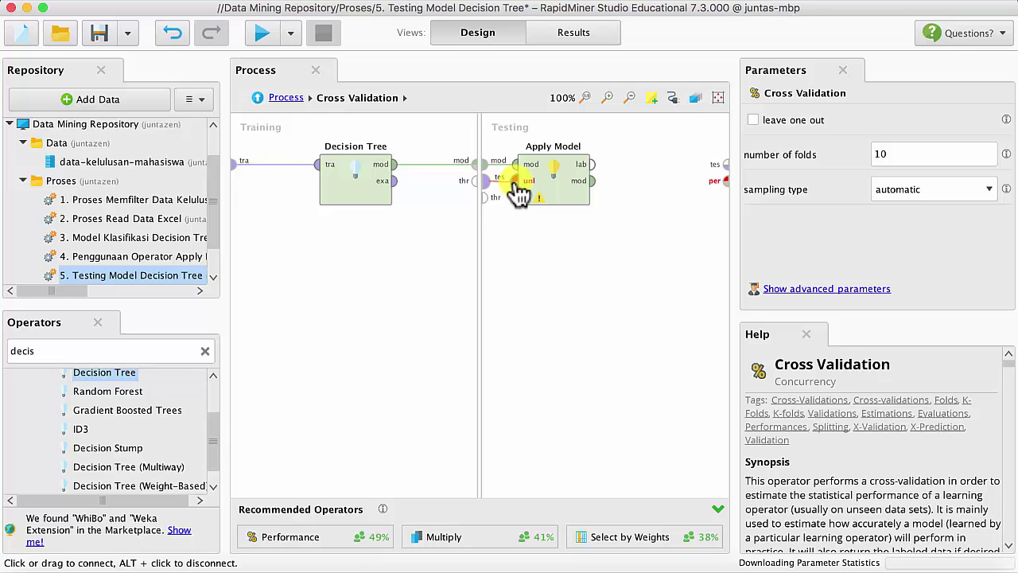
pyautogui.moveTo(515, 182)
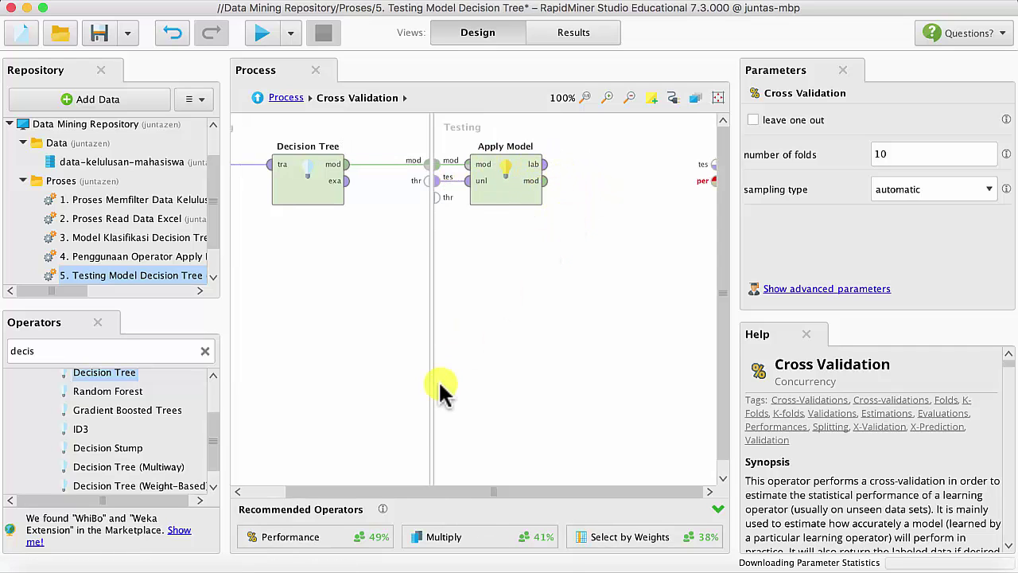
# Add a Performance operator after Apply Model, connecting lab to lab and its per output to the Testing subprocess's per port.
pyautogui.moveTo(345, 535); pyautogui.dragTo(636, 177)
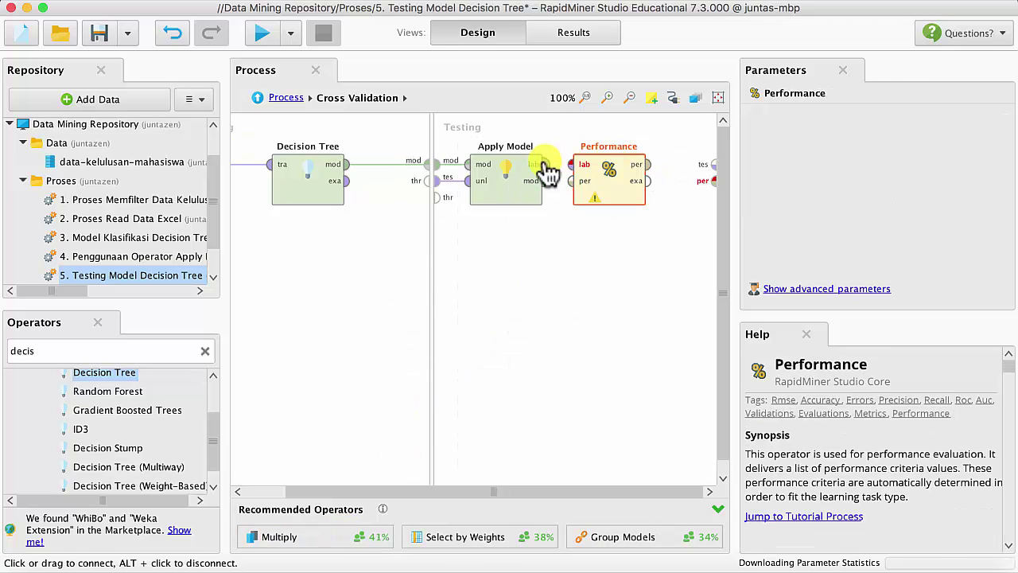
pyautogui.moveTo(545, 165); pyautogui.dragTo(575, 177)
pyautogui.click(652, 176)
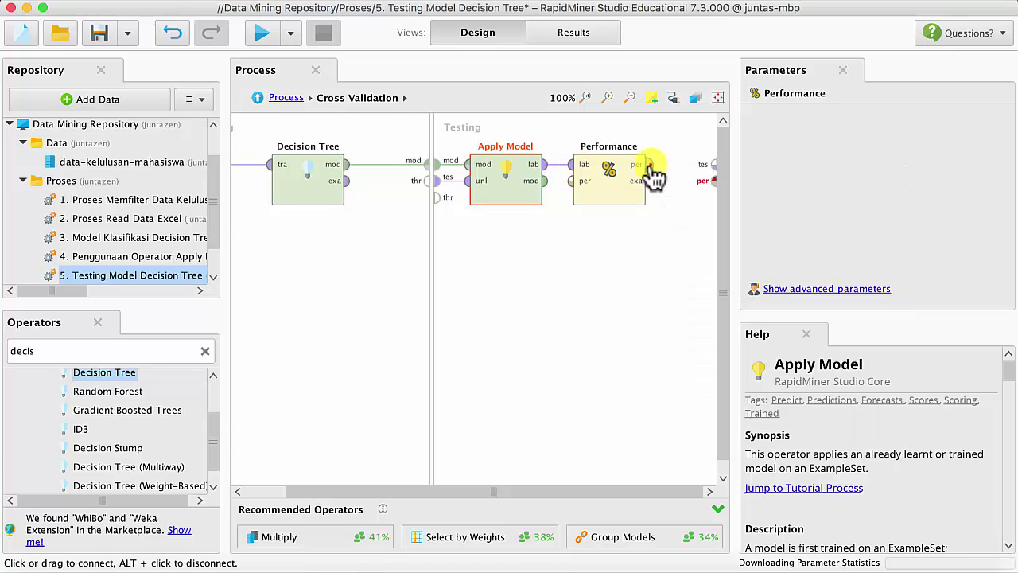
pyautogui.moveTo(649, 166); pyautogui.dragTo(707, 182)
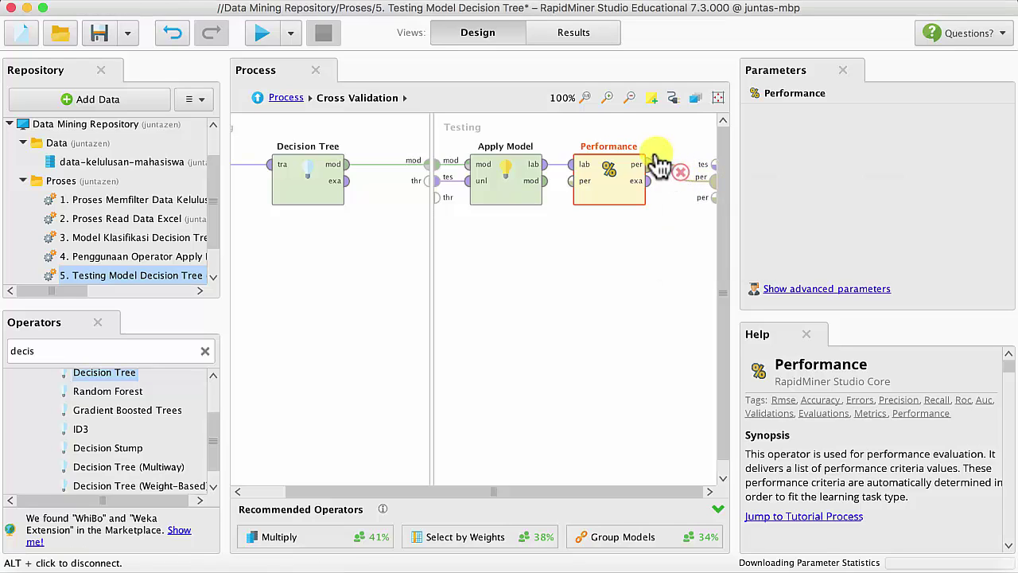
# In the main process, connect Cross Validation's first per output to the res port and run the process.
pyautogui.click(282, 99)
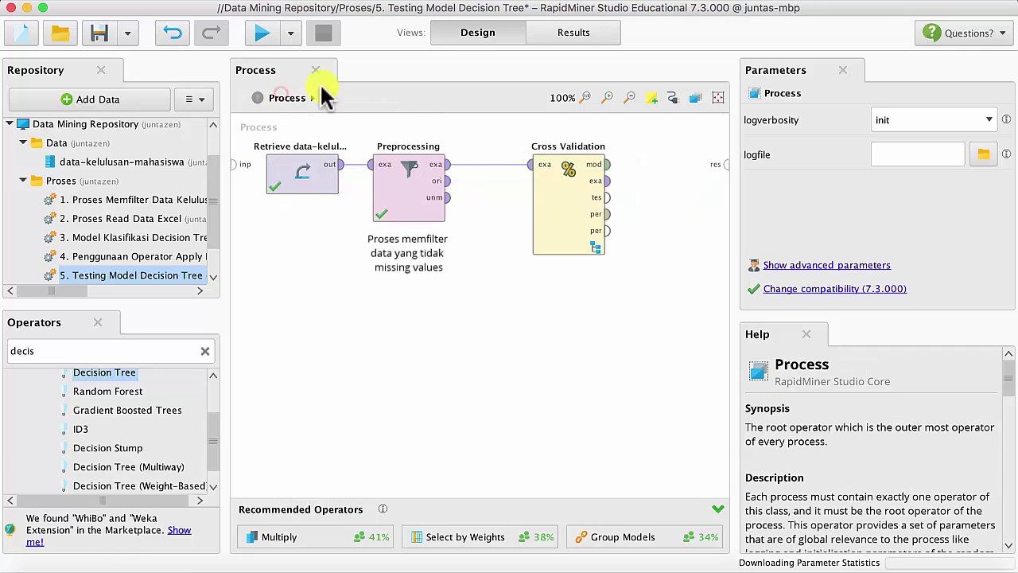
pyautogui.click(608, 214)
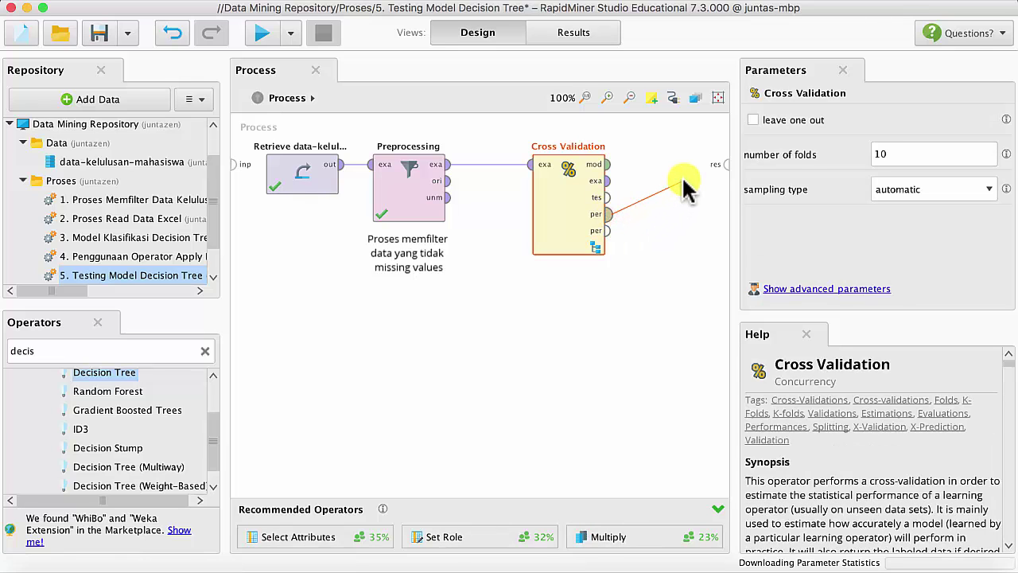
pyautogui.click(725, 165)
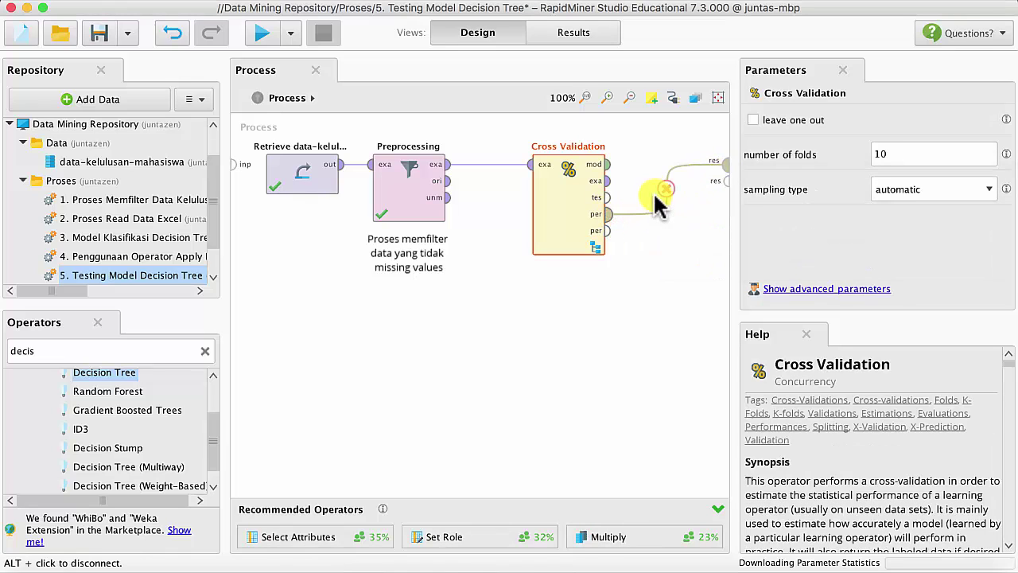
pyautogui.click(265, 34)
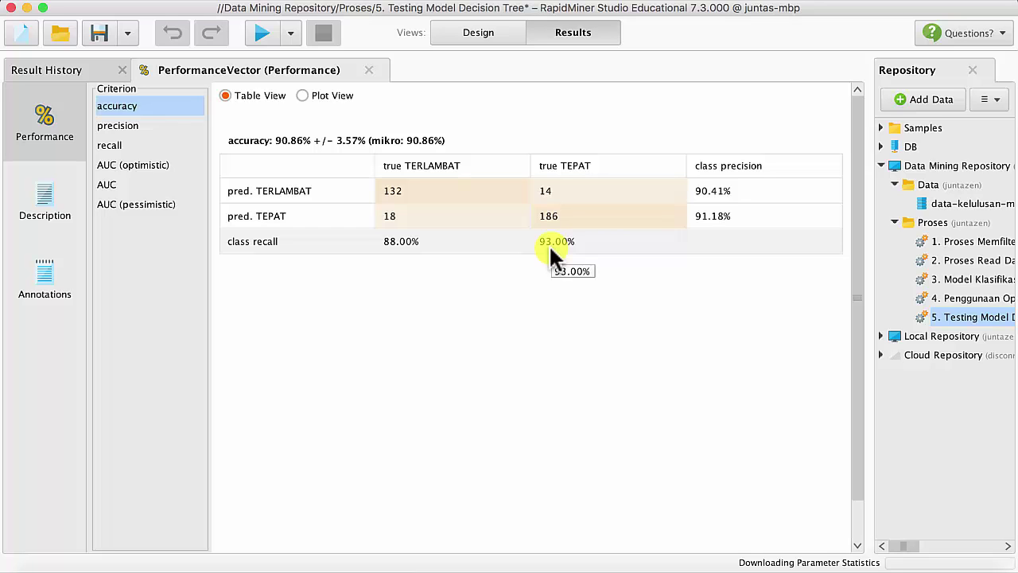
# Return to the process design and store it in the Proses folder as "6. Penggunaan Cross Validation".
pyautogui.press('F8')
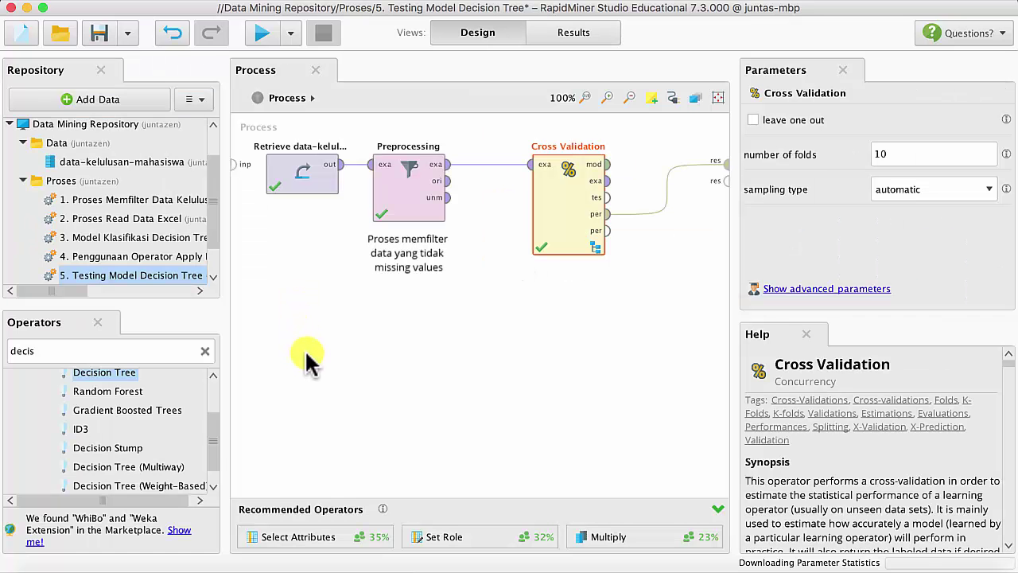
pyautogui.click(65, 182)
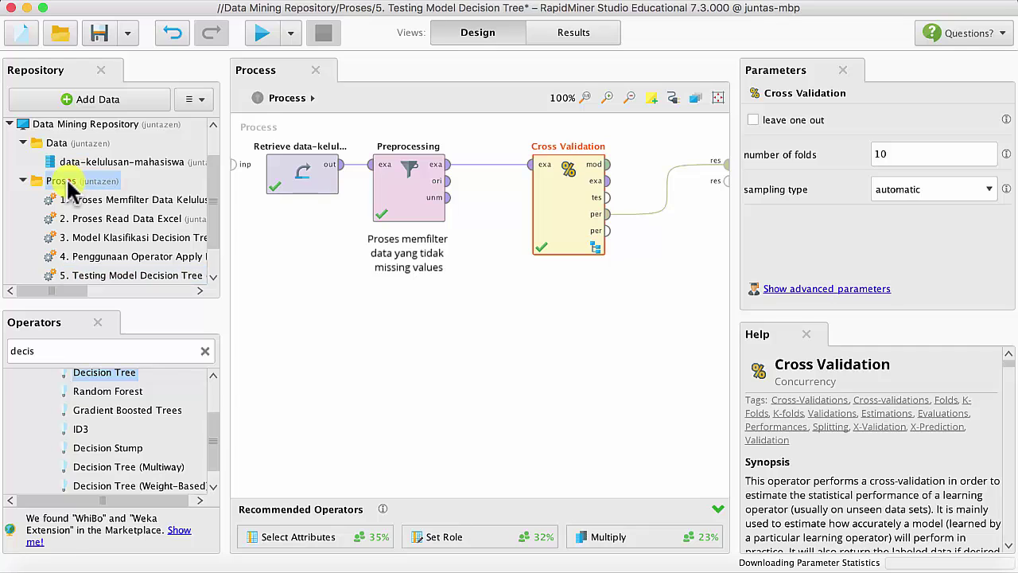
pyautogui.rightClick(69, 183)
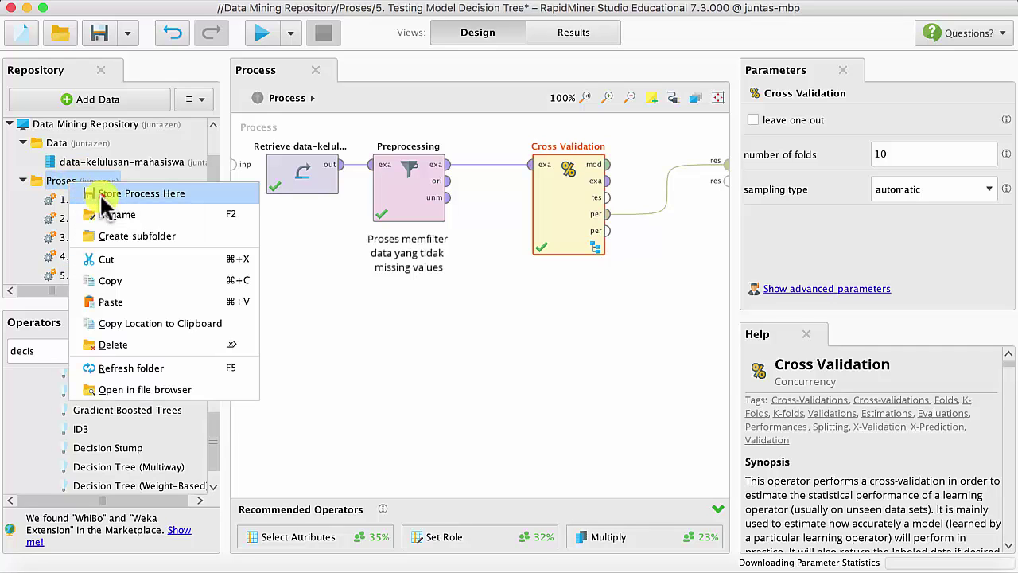
pyautogui.click(127, 193)
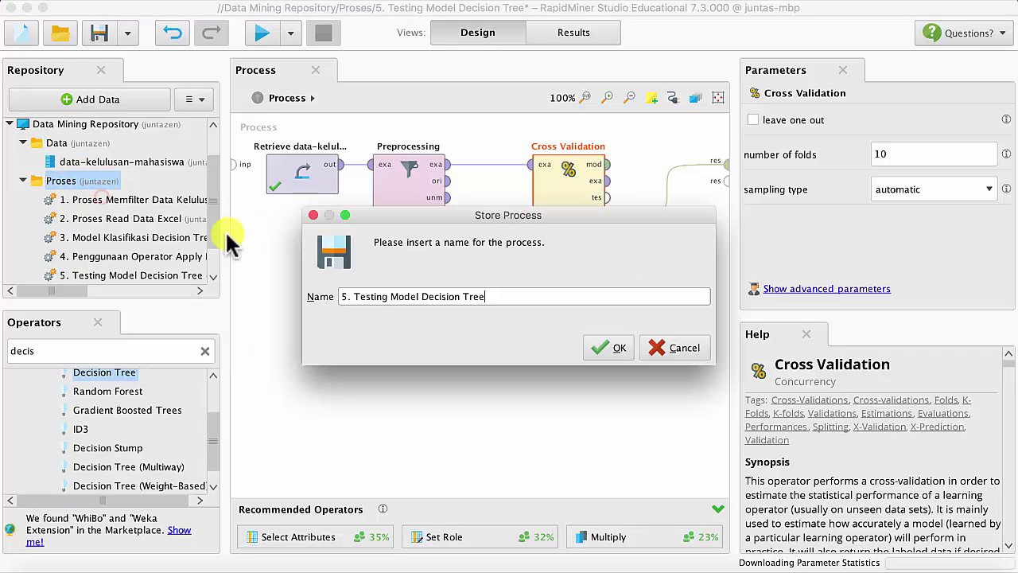
pyautogui.click(348, 294)
pyautogui.press('BackSpace')
pyautogui.press('BackSpace')
pyautogui.press('BackSpace')
pyautogui.write('6.')
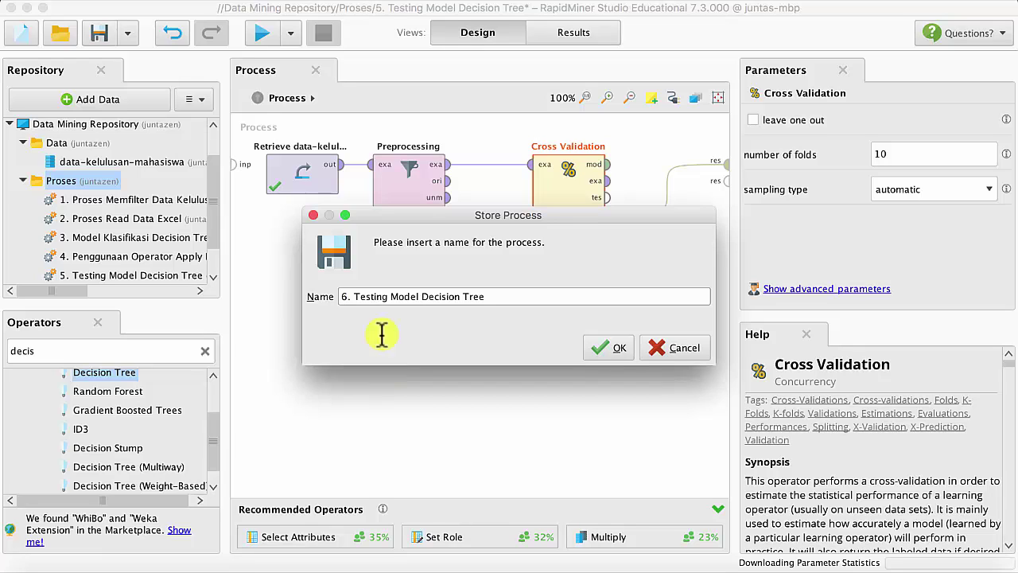
pyautogui.moveTo(355, 296); pyautogui.dragTo(482, 323)
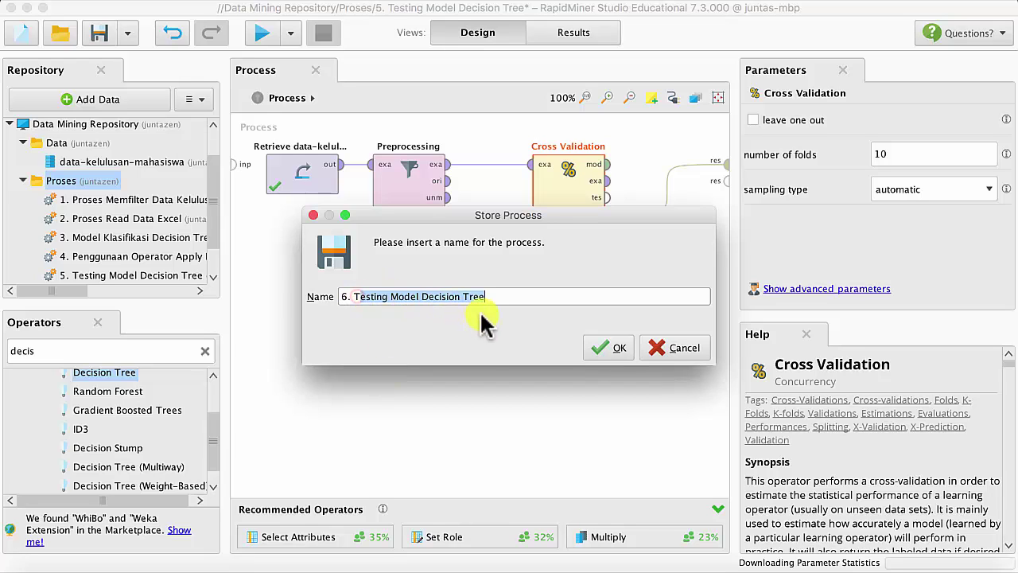
pyautogui.press('BackSpace')
pyautogui.press('BackSpace')
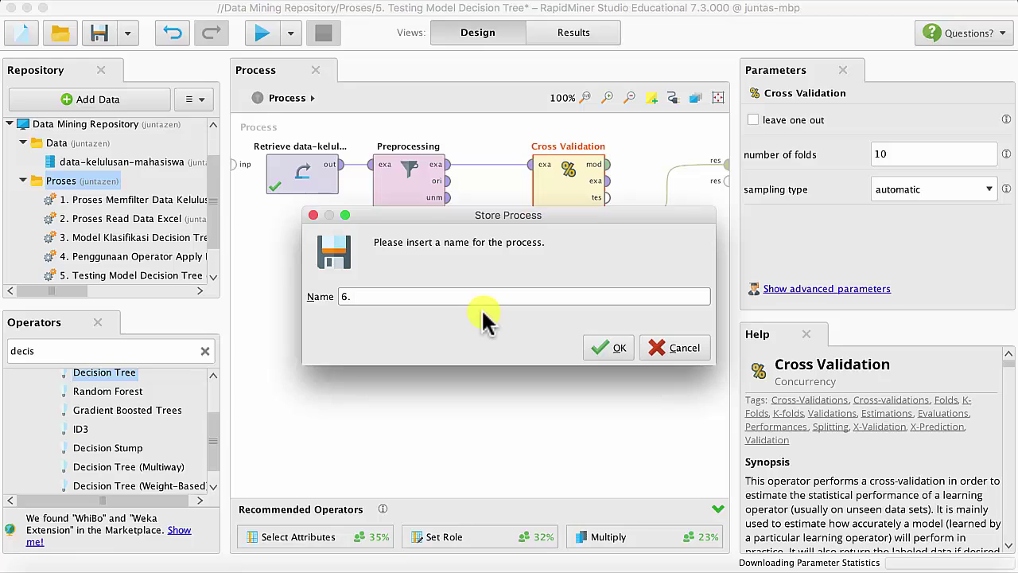
pyautogui.write('Penggunaan Cross Validation')
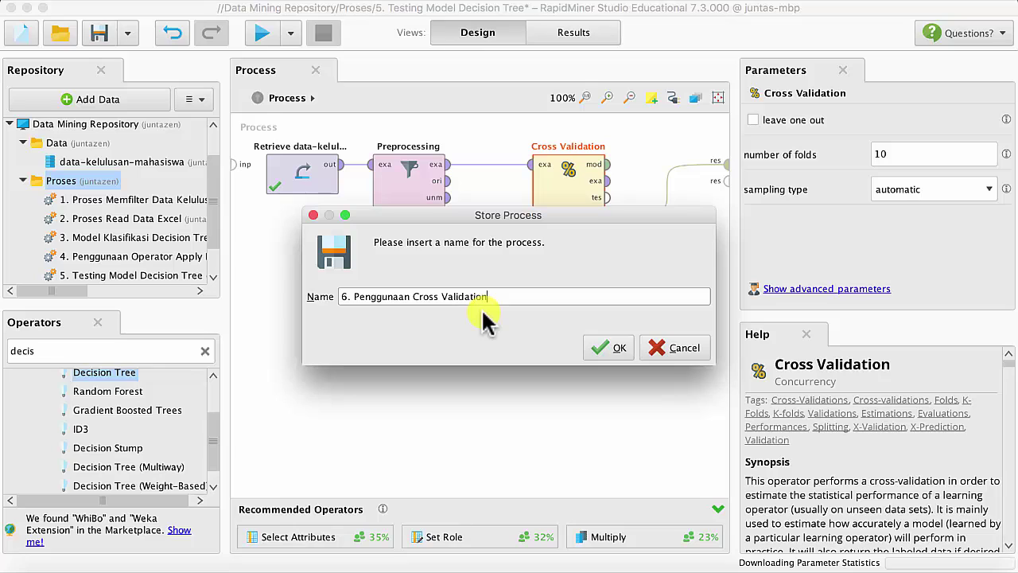
pyautogui.click(609, 350)
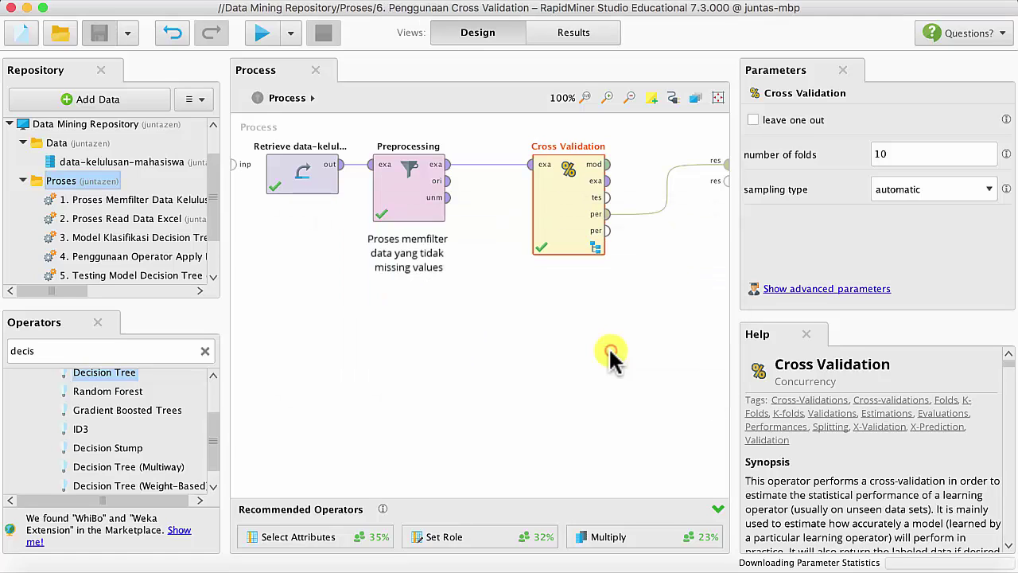